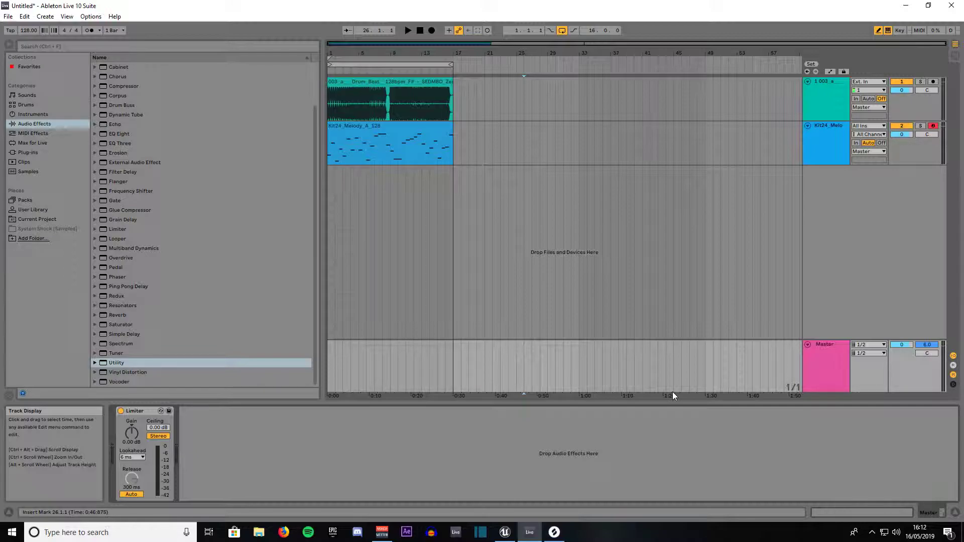
- Play the loop from the start of the Kit24_Melody_A_128 clip to hear the melody and drum beat without compression
click(381, 361)
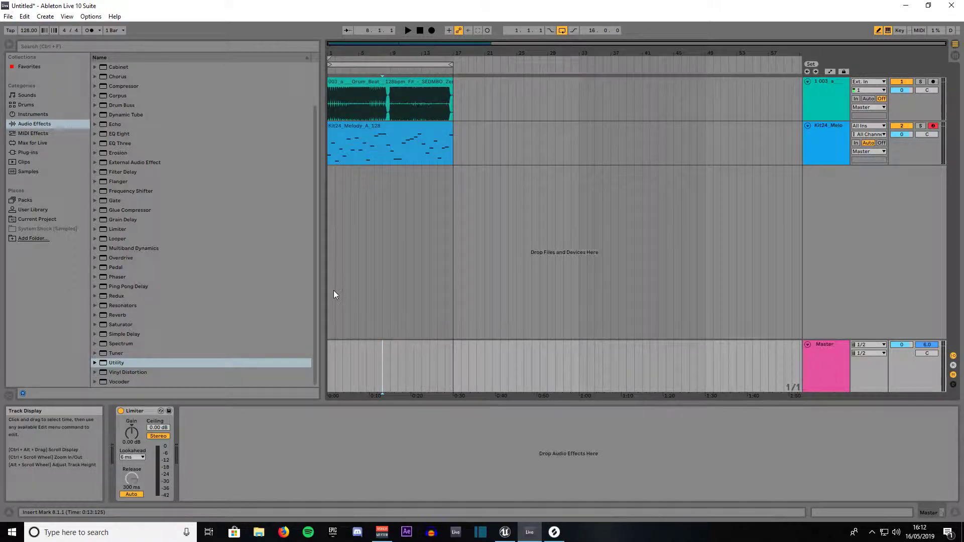
click(336, 126)
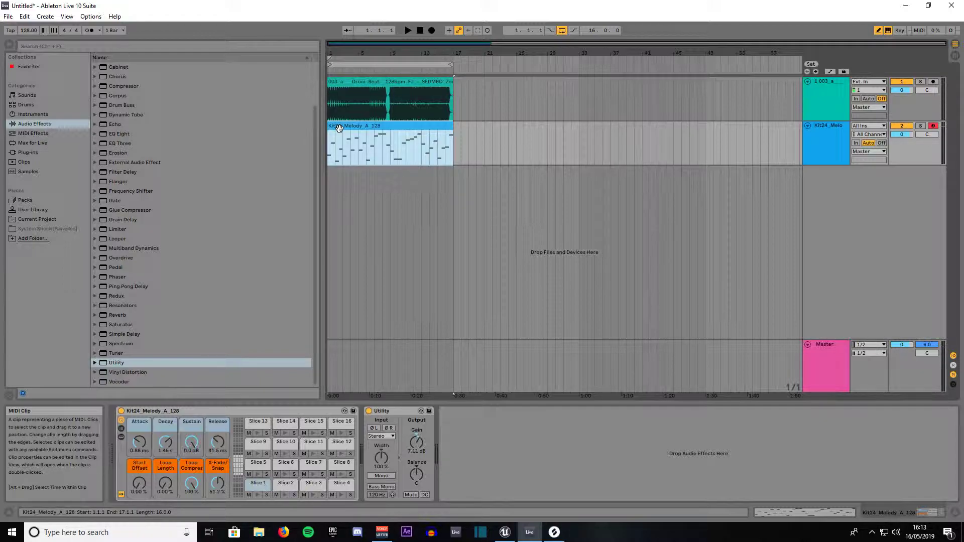
key(space)
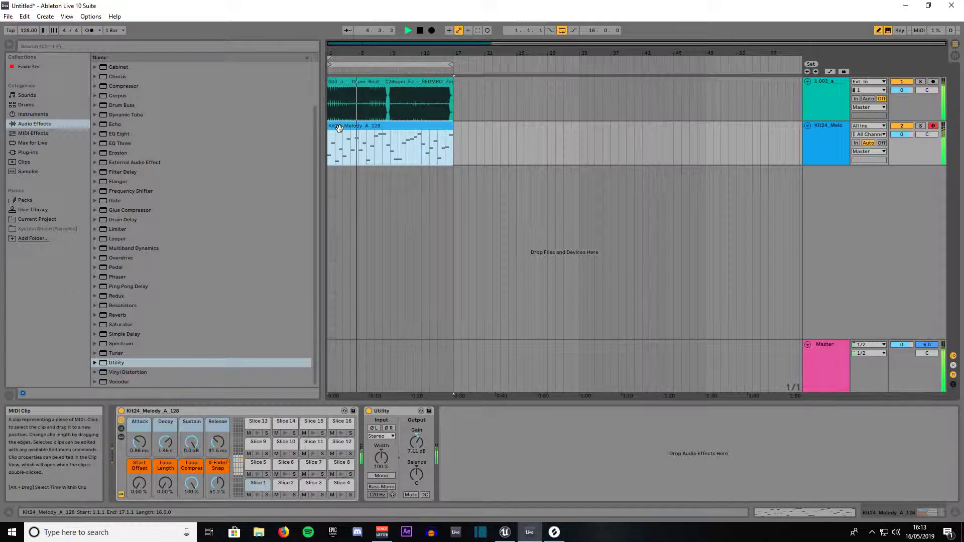
key(space)
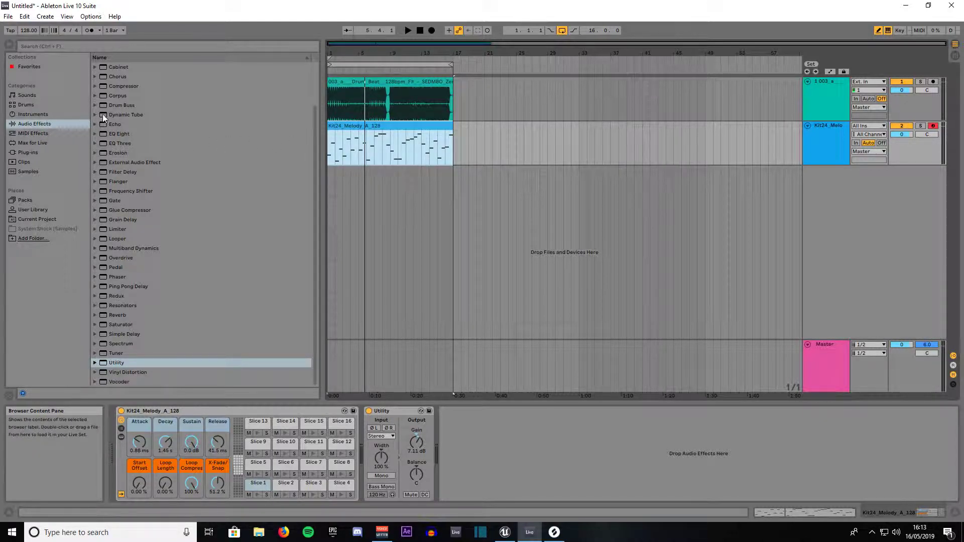
- Add a Compressor to the Kit24 melody track and place it before the Utility device
click(116, 87)
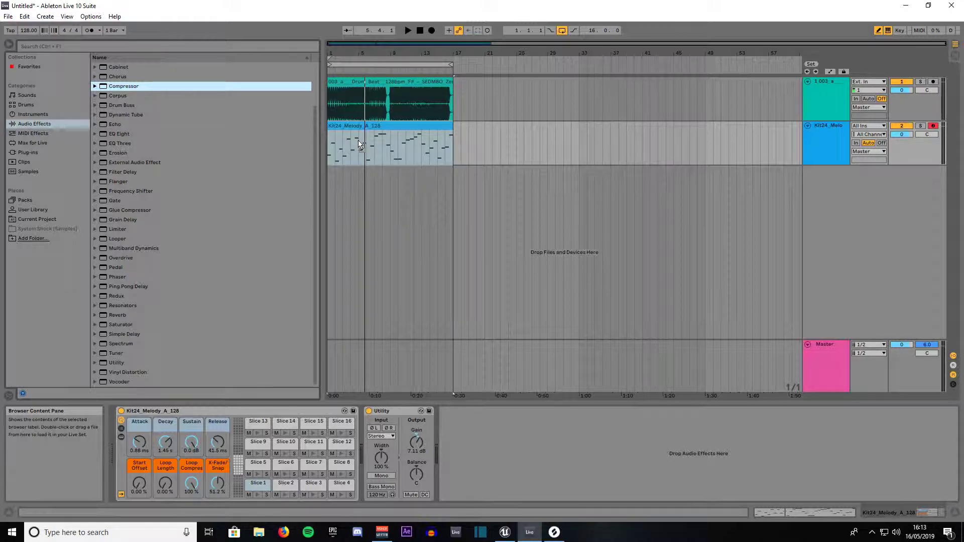
key(Return)
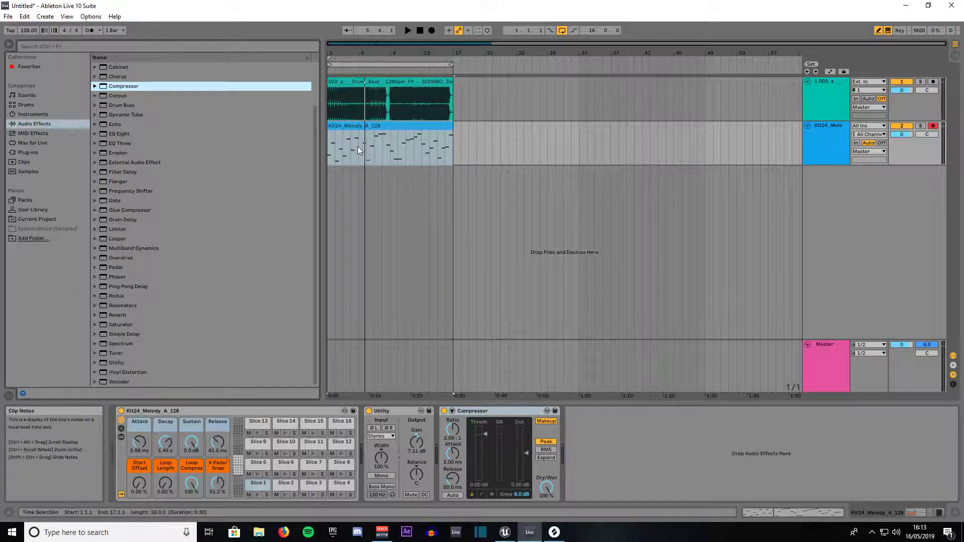
click(477, 412)
drag(477, 412, 372, 422)
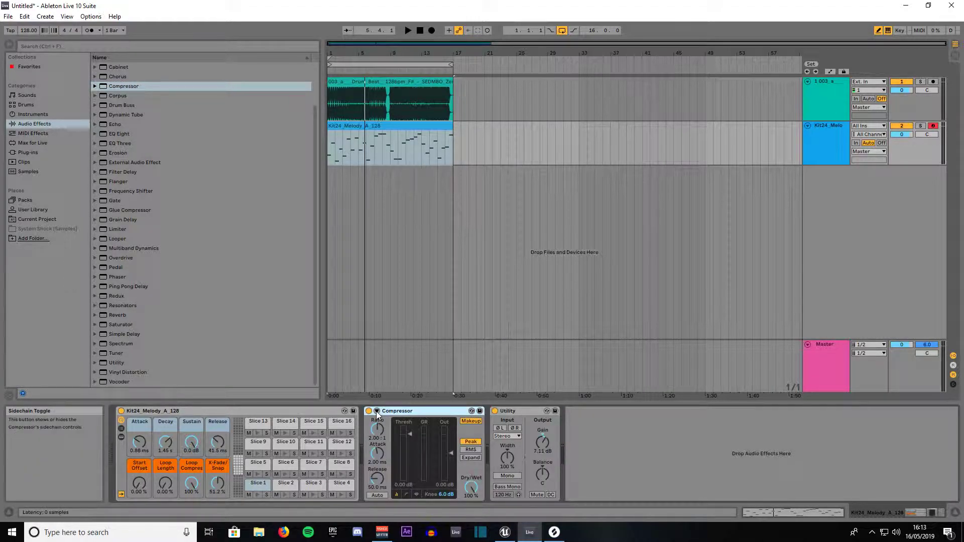
- Enable the Compressor's sidechain and take its audio from the 1-003 Drum Beat track, tapped Pre FX
click(377, 412)
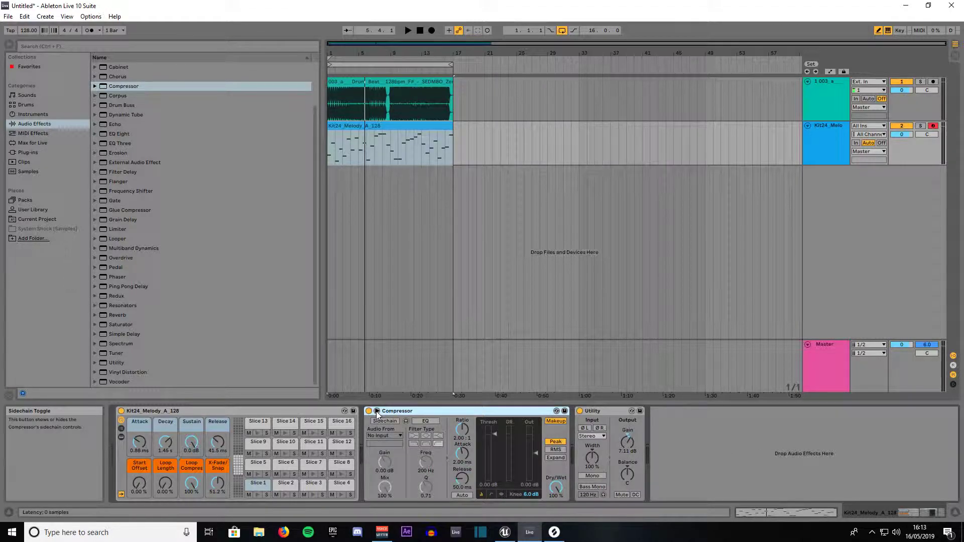
click(379, 421)
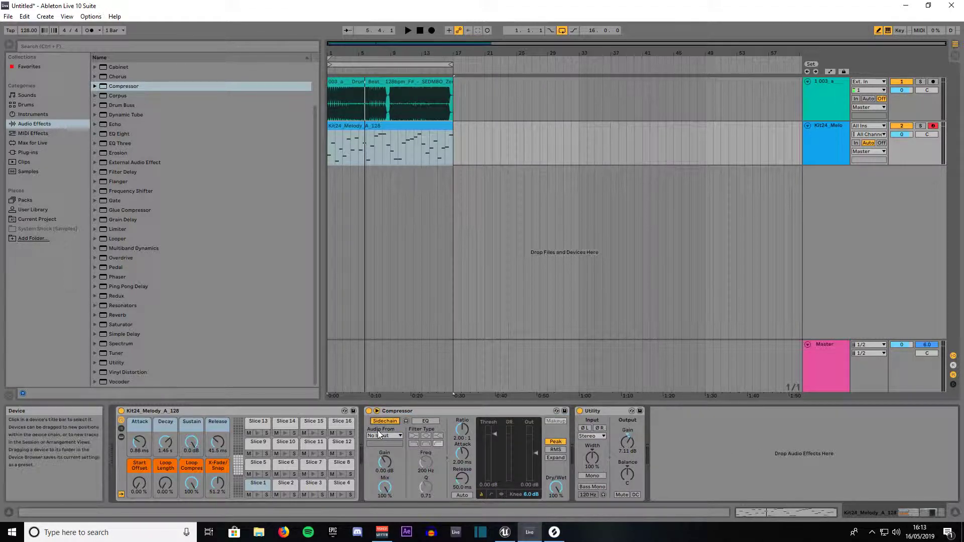
click(380, 436)
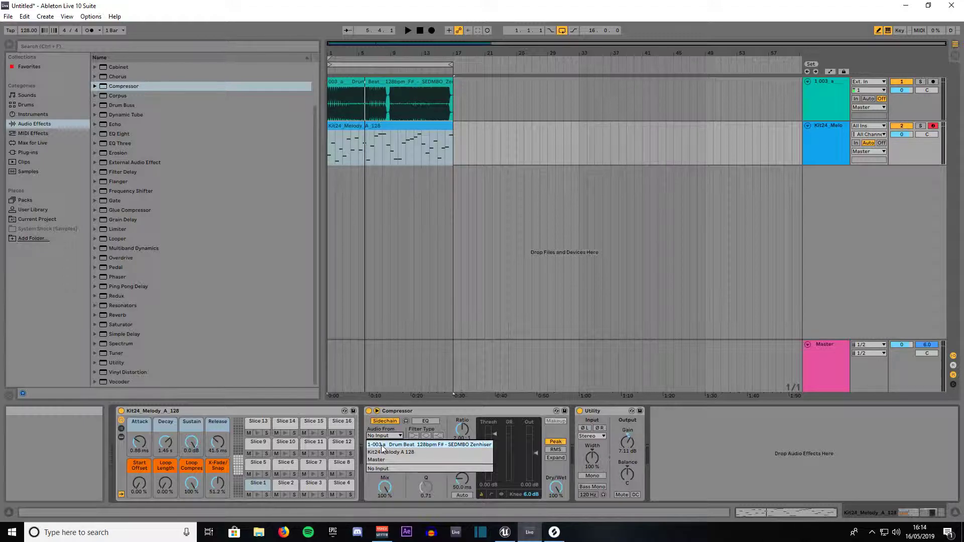
click(383, 445)
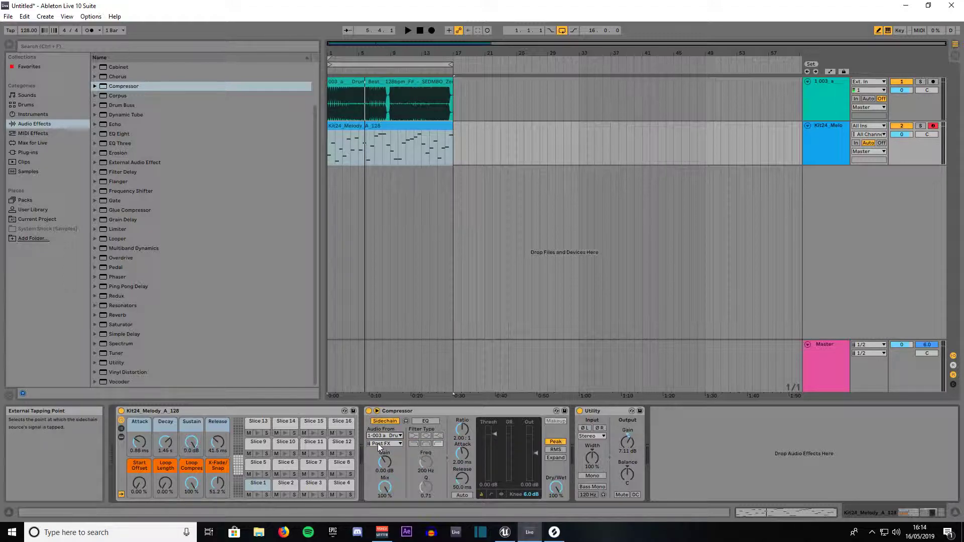
click(378, 444)
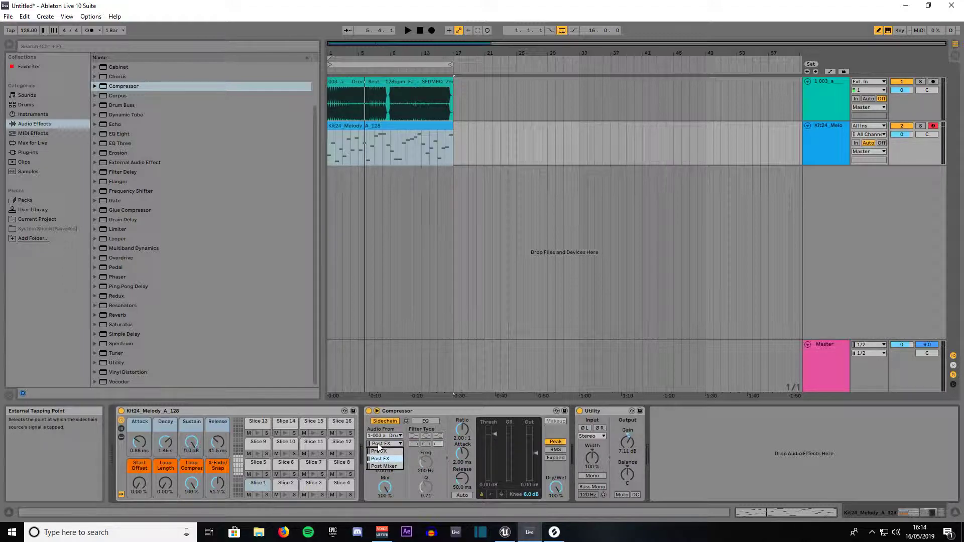
click(379, 451)
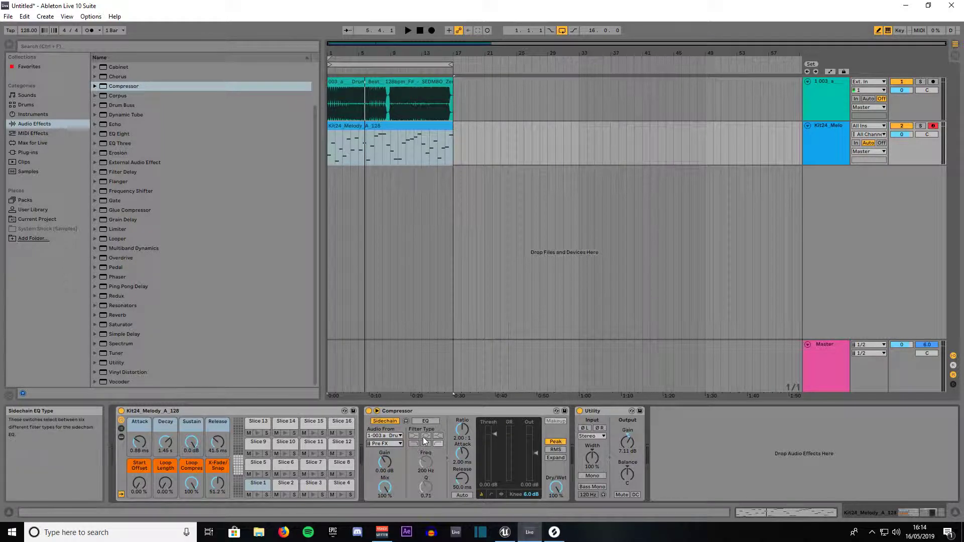
- Enable the sidechain EQ and try a low-pass filter with its frequency at 130 Hz
click(426, 421)
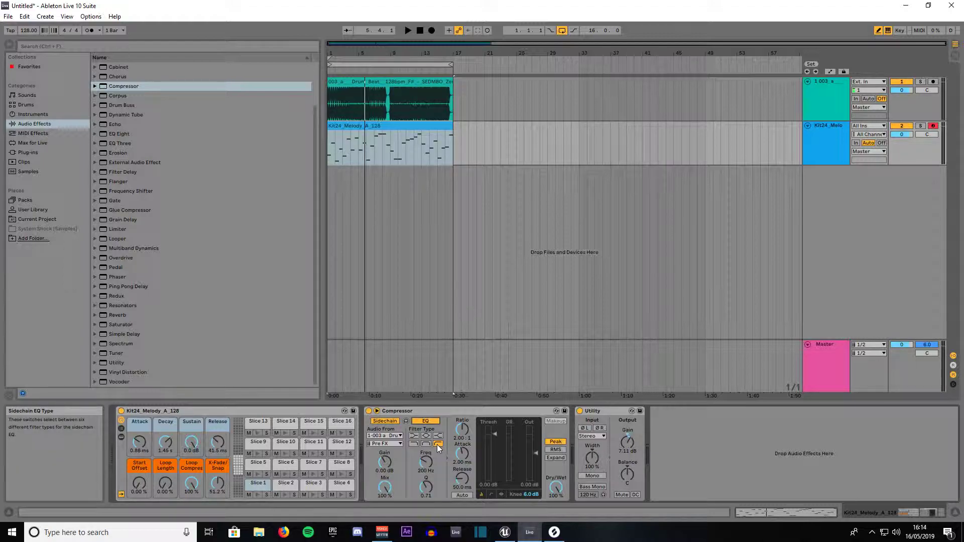
drag(423, 460, 423, 443)
drag(424, 443, 425, 464)
click(414, 445)
drag(426, 462, 426, 489)
drag(425, 490, 425, 490)
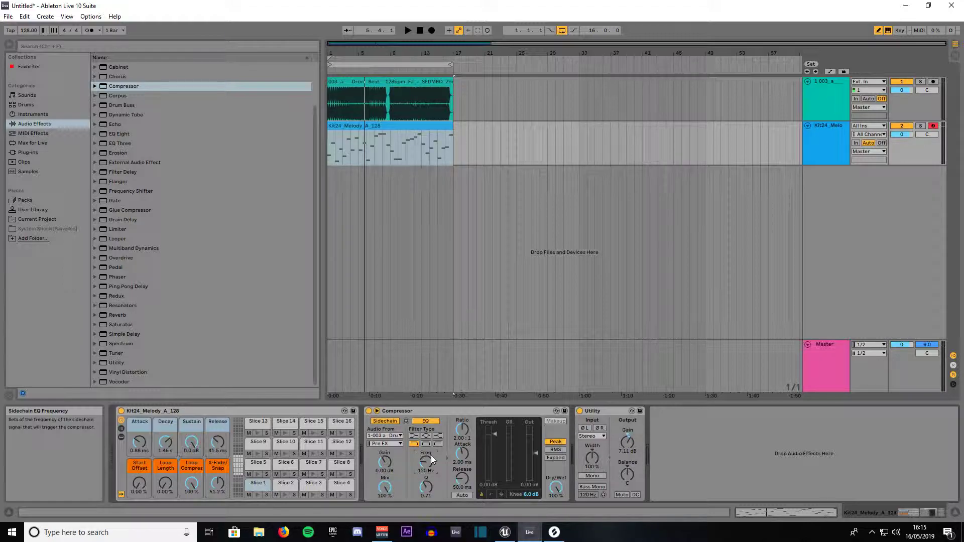
- Switch the sidechain EQ to a high-pass filter with frequency 3.25 kHz and Q 3.00
click(438, 444)
drag(425, 464, 425, 444)
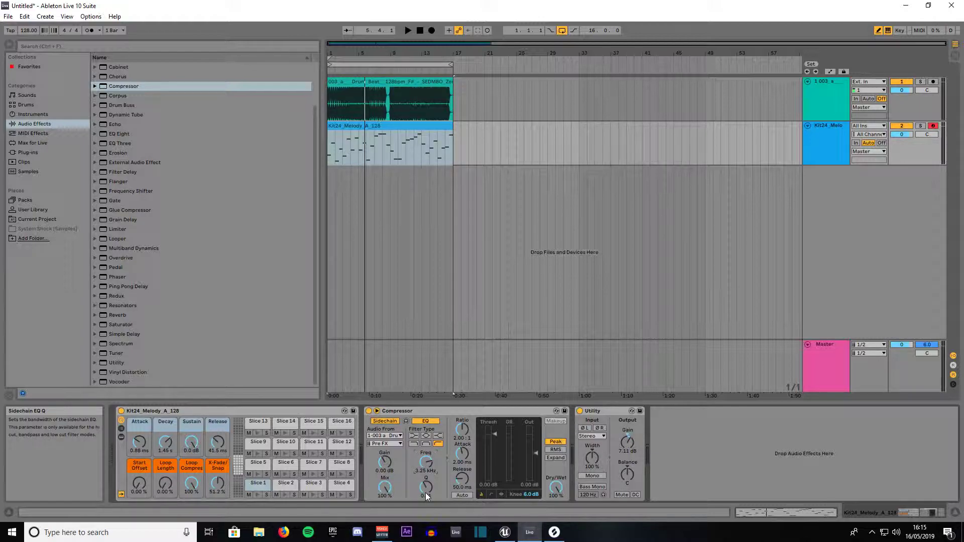
drag(426, 495, 426, 488)
drag(425, 488, 426, 489)
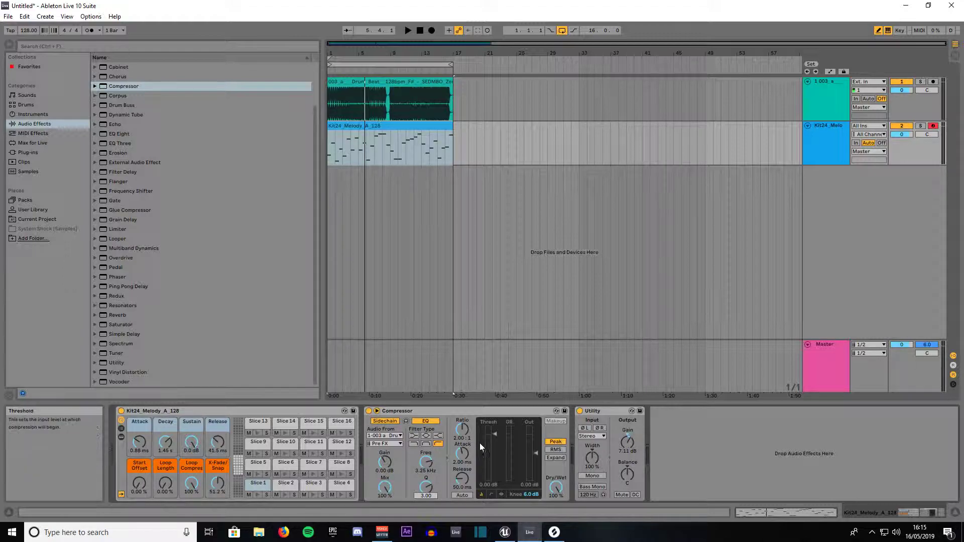
- Set the Compressor's ratio to 4.00:1 and attack to 0.75 ms, with automatic release
drag(462, 431, 462, 429)
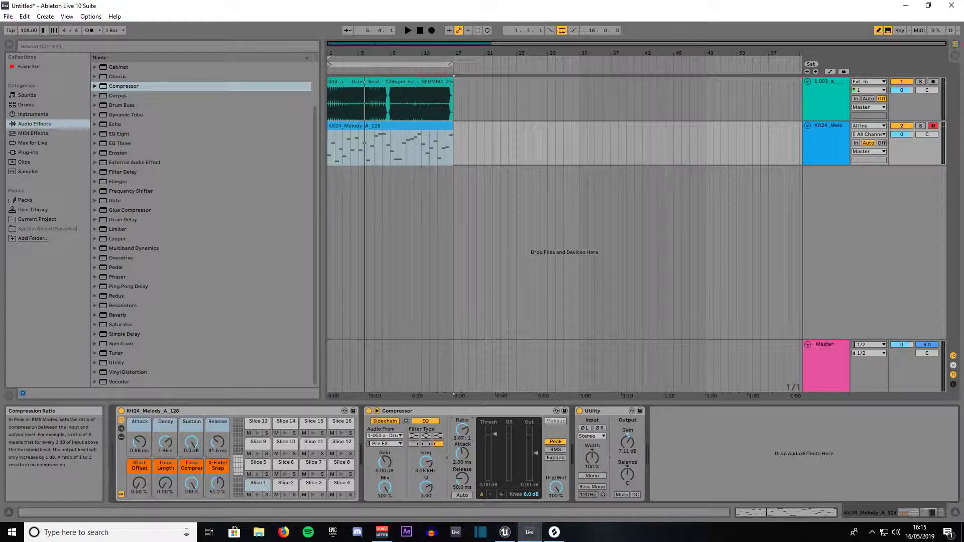
drag(461, 430, 462, 429)
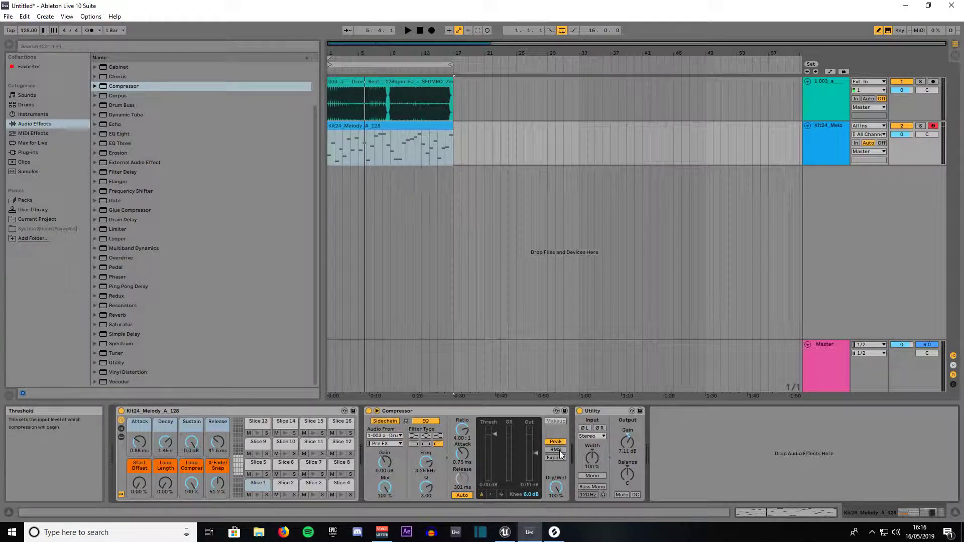
- Show the Compressor's transfer curve and set the knee to 5.1 dB and the lookahead to 10 ms
click(490, 495)
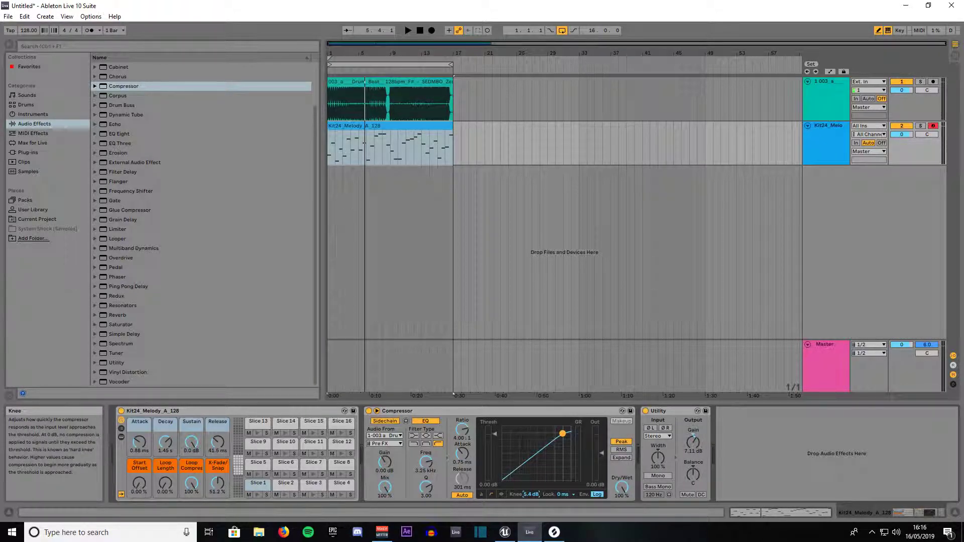
click(562, 495)
click(565, 488)
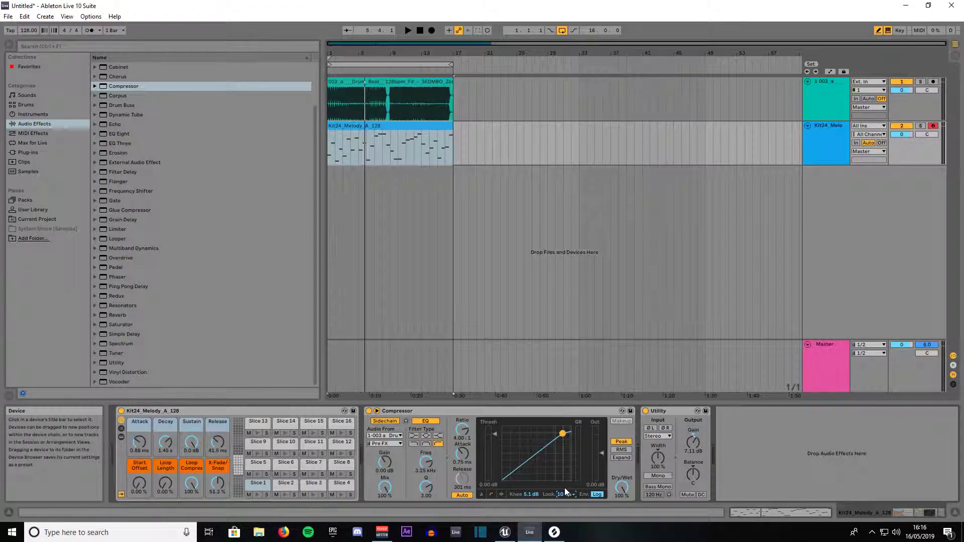
- Switch the Compressor to its gain reduction activity view and adjust the threshold to -16.4 dB while playing the loop
click(501, 495)
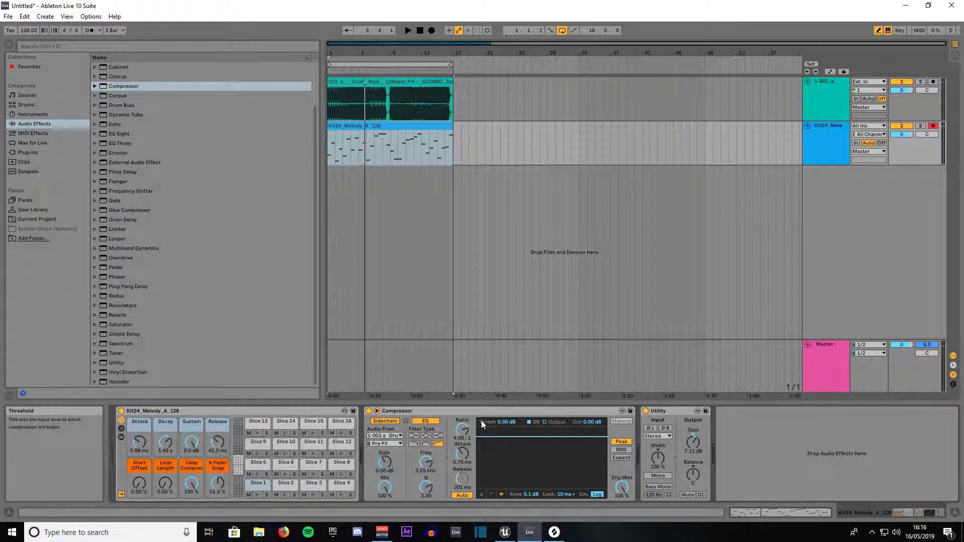
drag(507, 437, 507, 459)
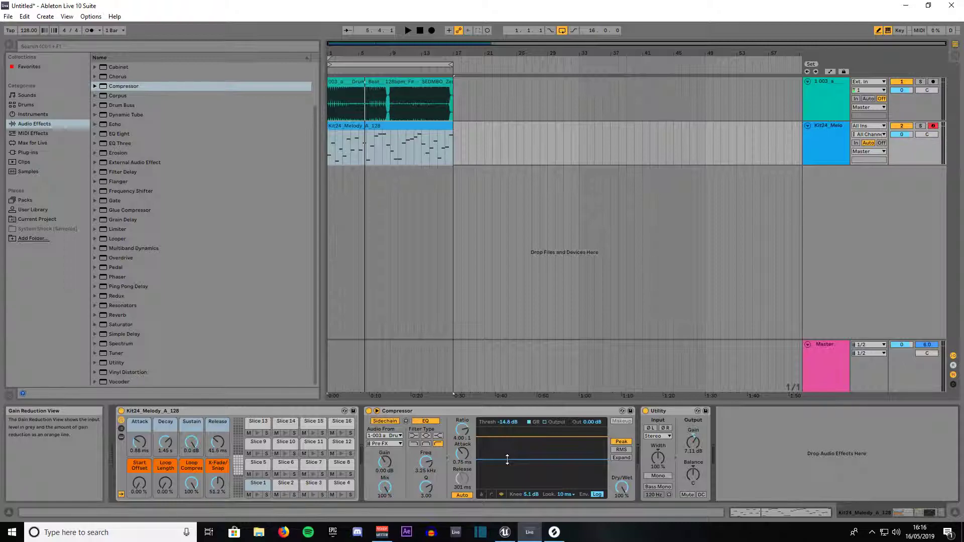
key(space)
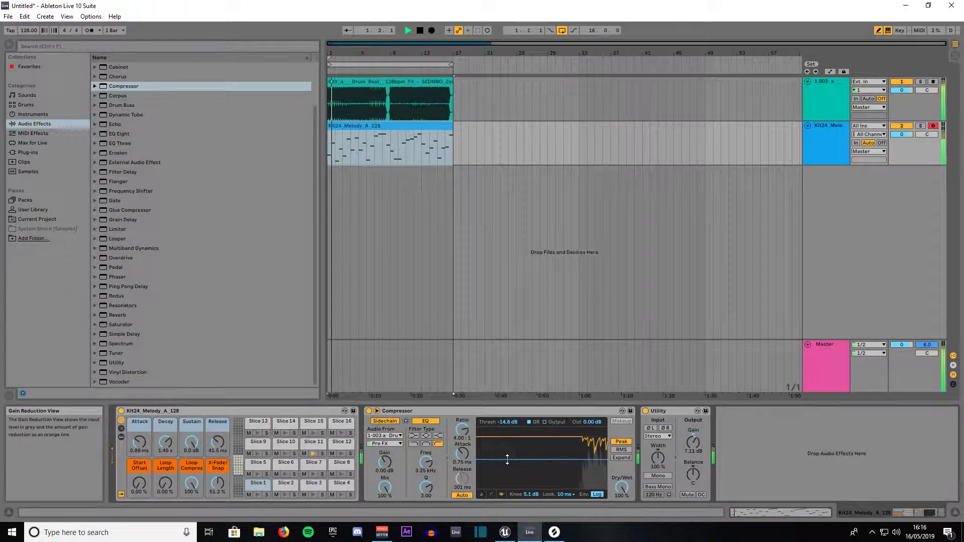
mouse_move(507, 459)
mouse_down()
mouse_move(507, 470)
mouse_move(507, 462)
mouse_up()
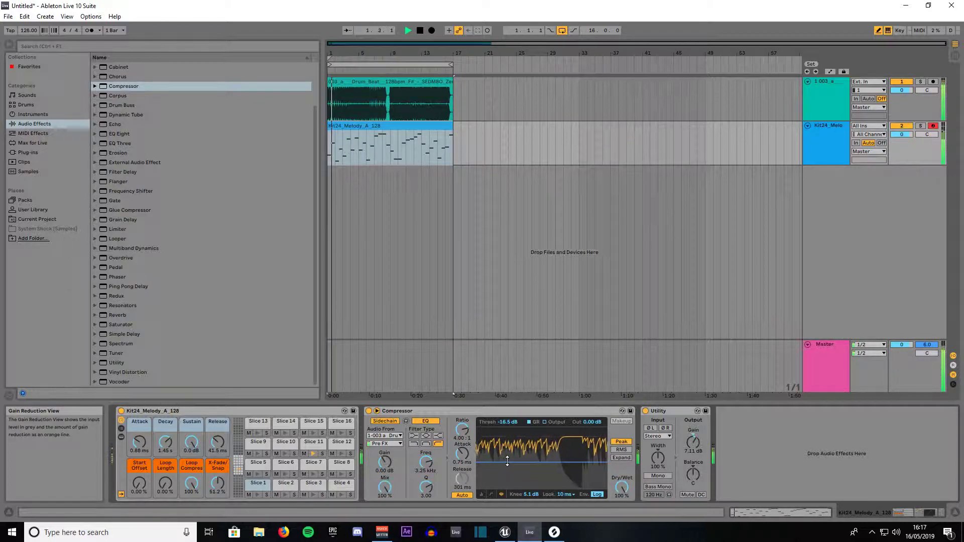
drag(507, 462, 507, 462)
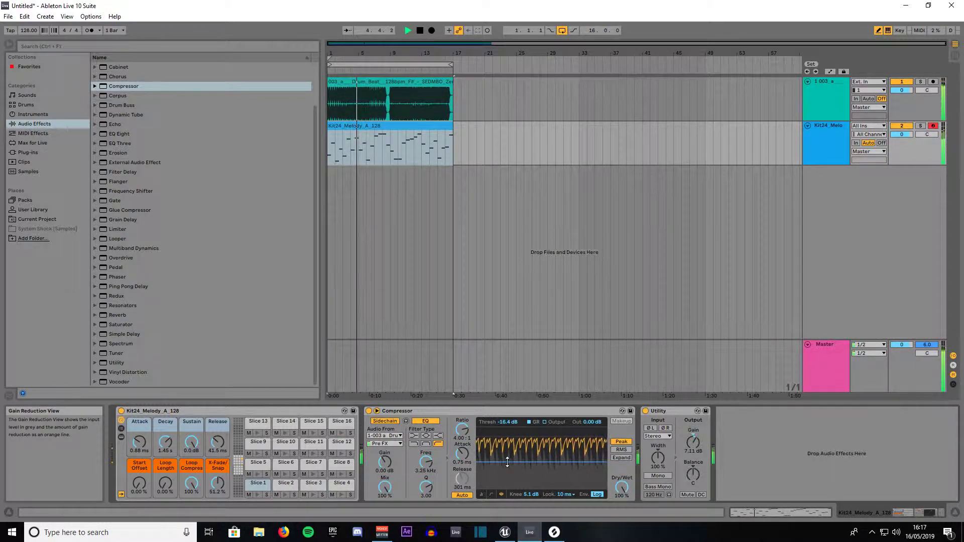
key(space)
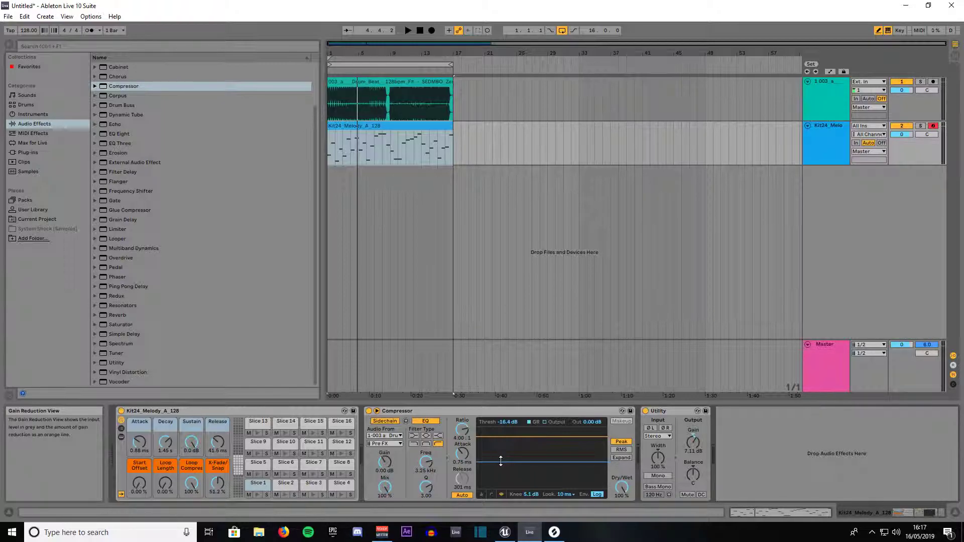
- Play the loop and try thresholds of -inf, -50.3 and -20.1 dB on the Compressor, undoing the last changes
key(space)
drag(500, 460, 501, 488)
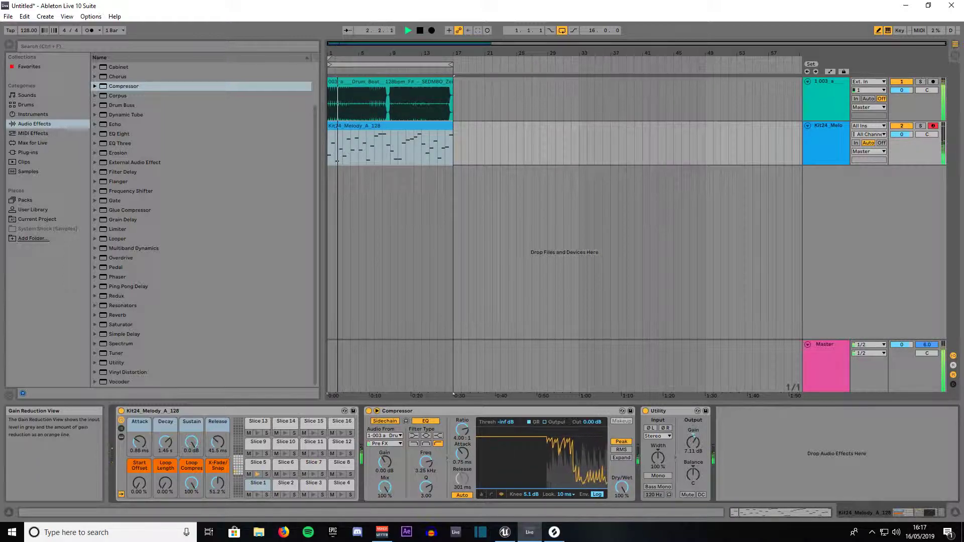
drag(501, 489, 500, 481)
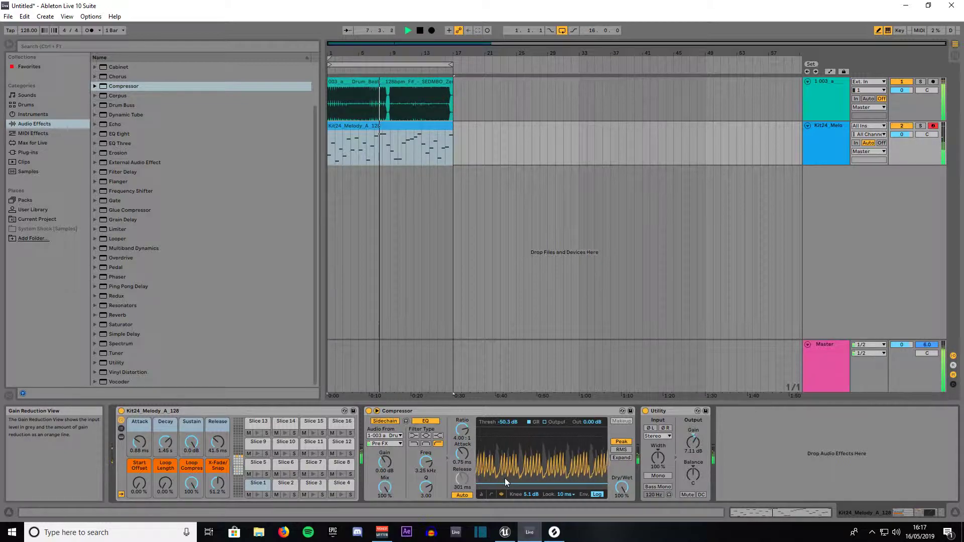
drag(505, 481, 505, 467)
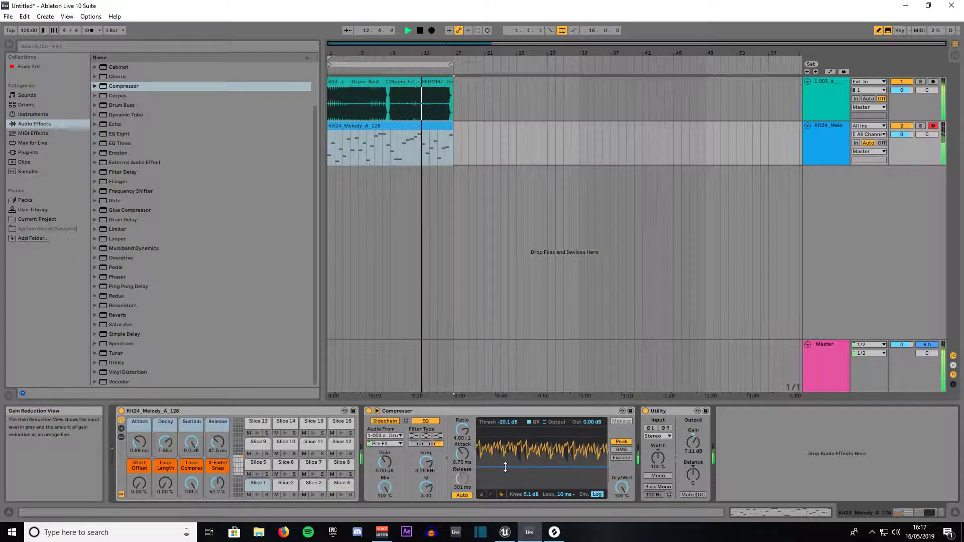
key(ctrl+z)
key(ctrl+z)
- Set the Compressor's threshold to -17.5 dB during playback and stop the loop
drag(505, 464, 505, 461)
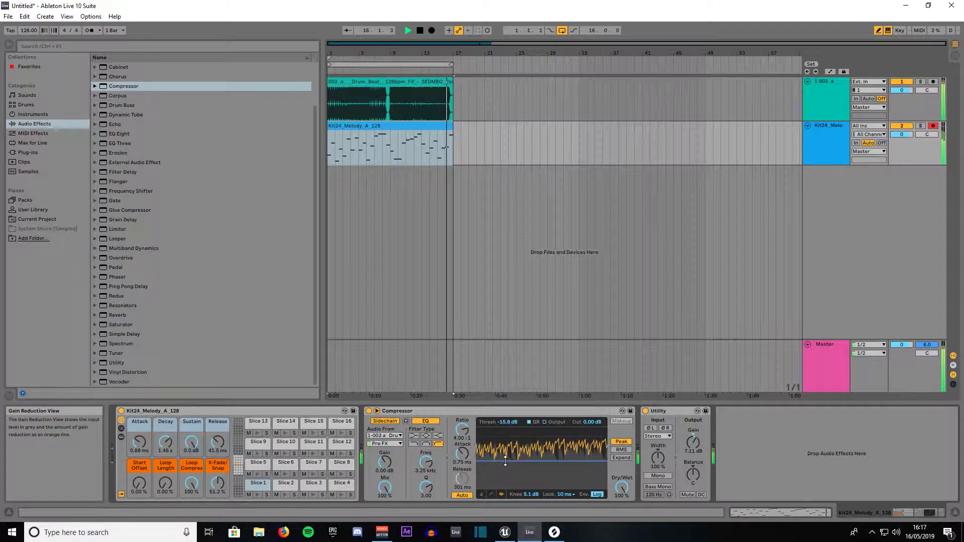
drag(506, 461, 506, 463)
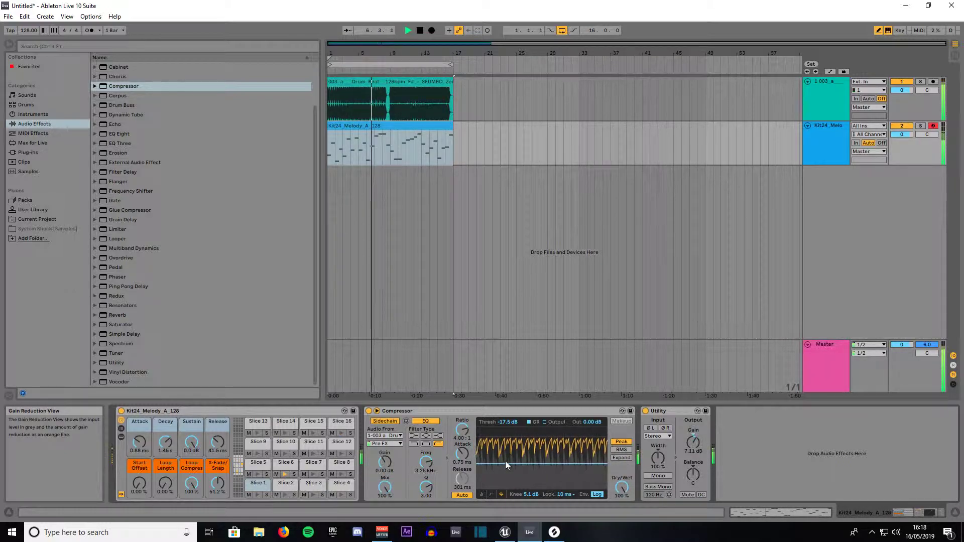
key(space)
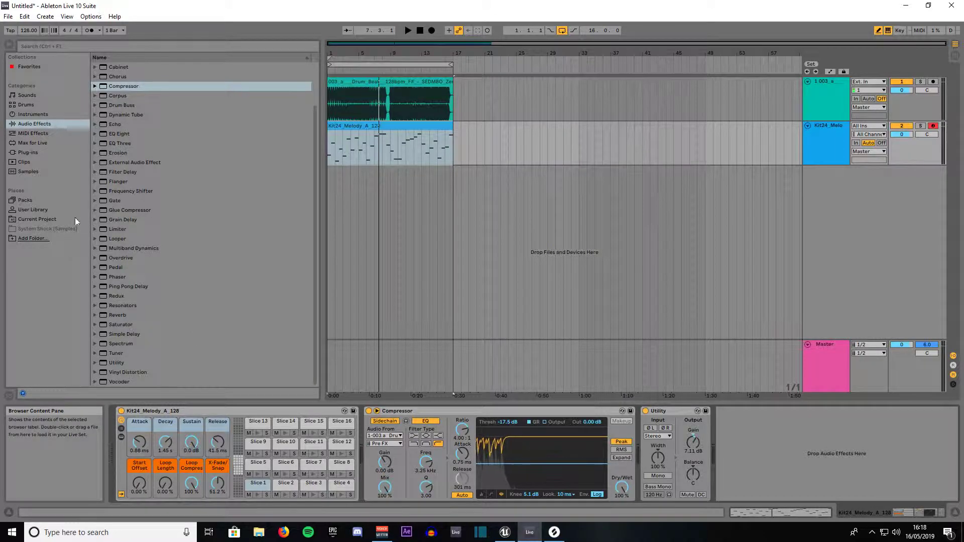
- Add the Boombox Drums rack from the Mixing & Mastering audio effect racks to the drum beat track
scroll(143, 249, up, 3)
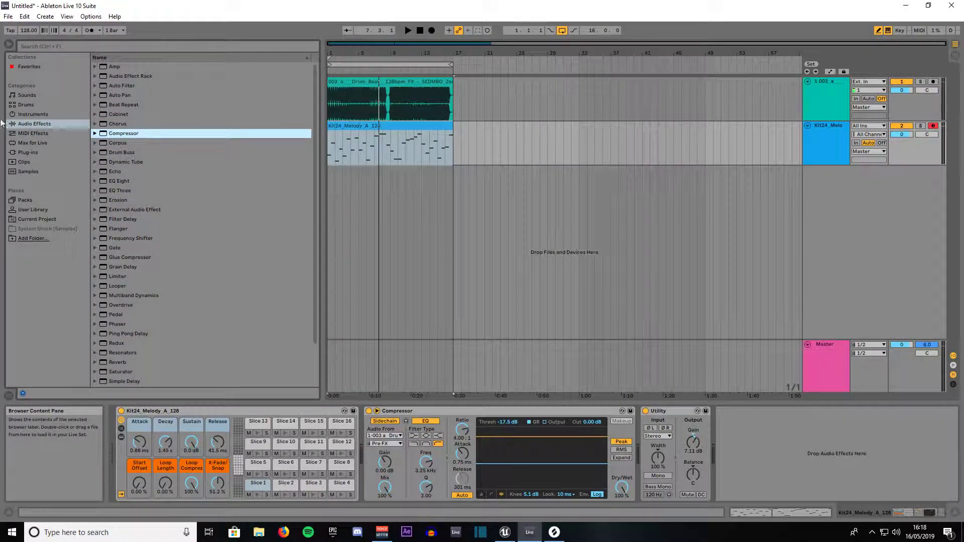
click(93, 76)
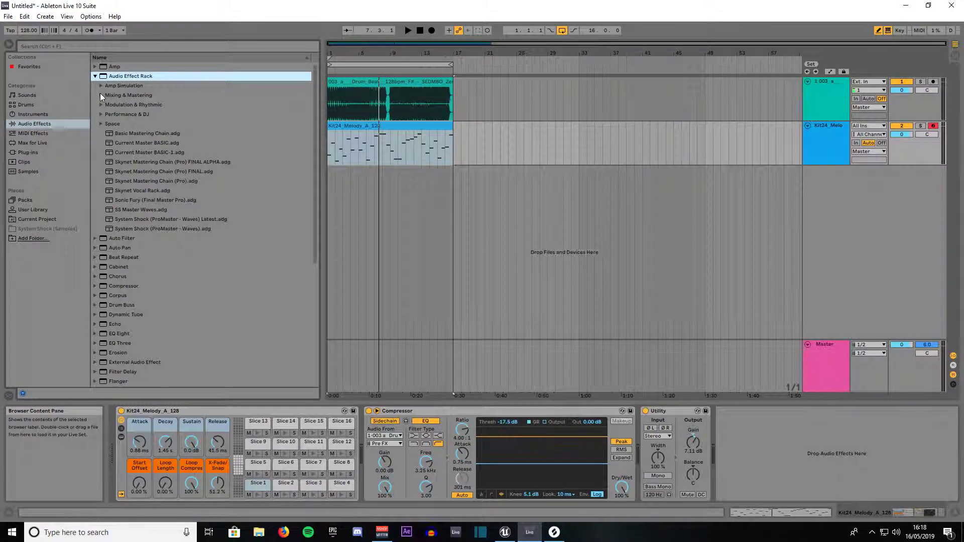
click(99, 94)
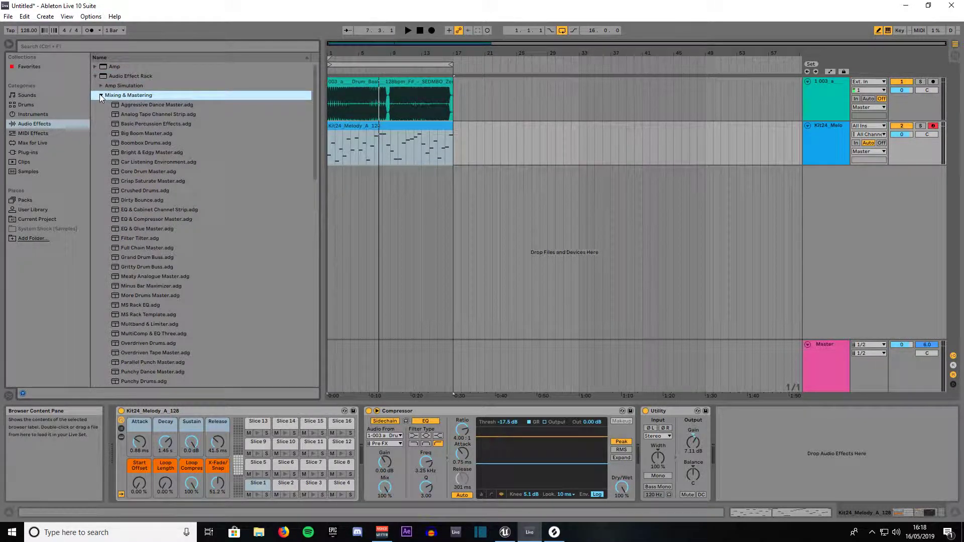
click(122, 144)
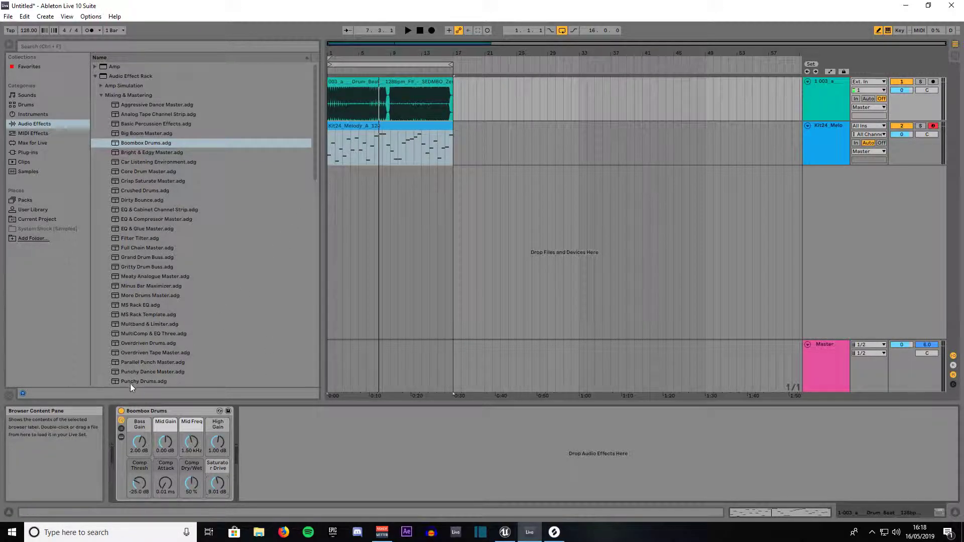
- Play the loop and set the Boombox Drums rack's Saturator Drive to 10.0 dB
key(space)
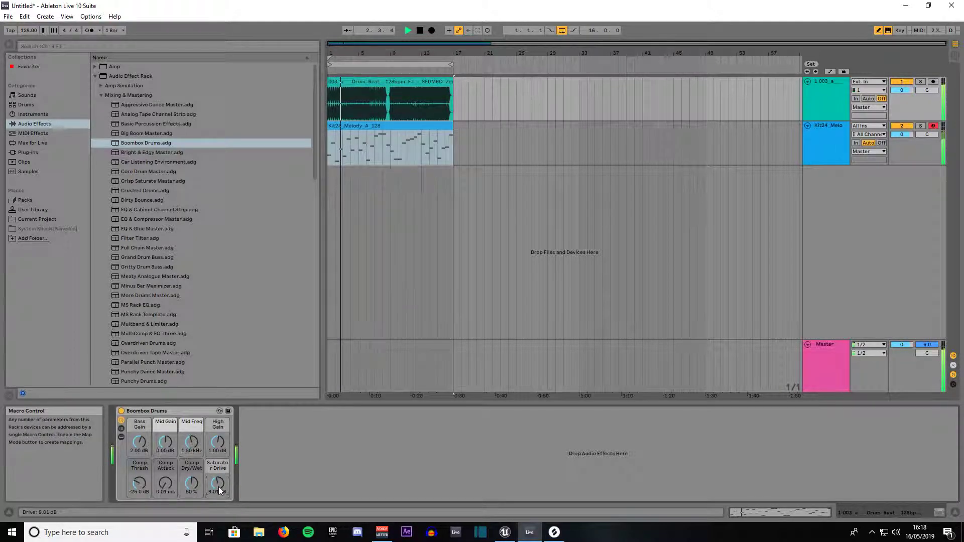
drag(220, 491, 220, 482)
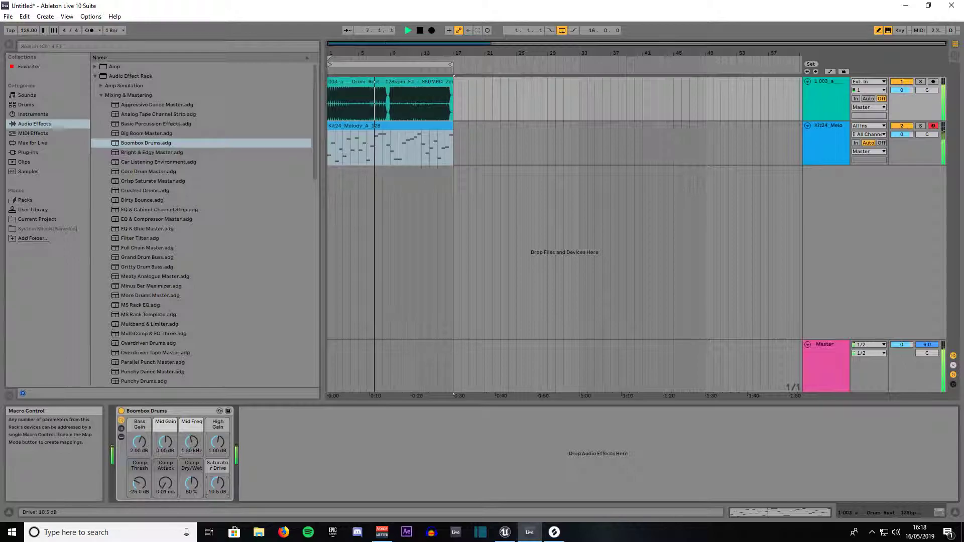
drag(217, 484, 217, 486)
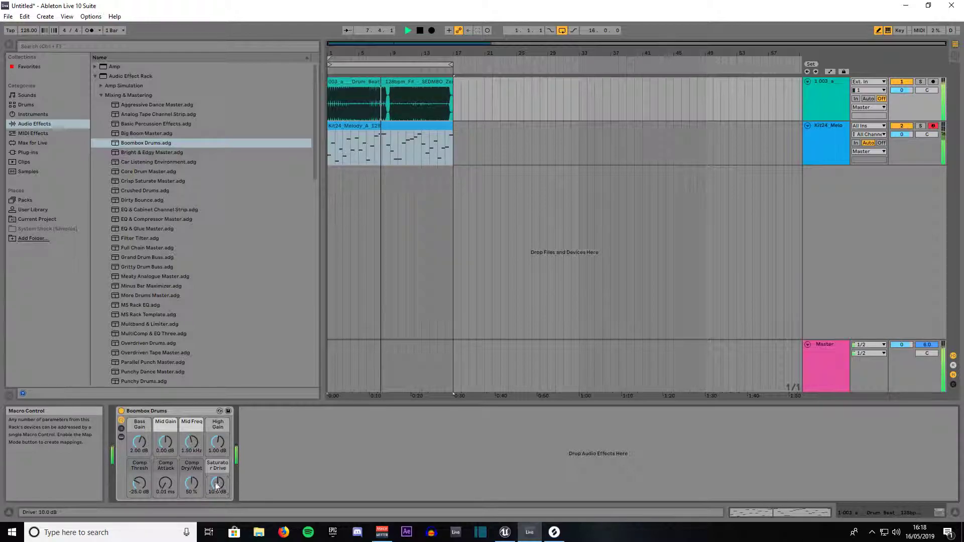
- Compare the loop with the Boombox Drums rack bypassed and active during playback, leave the rack on and stop playback
click(121, 412)
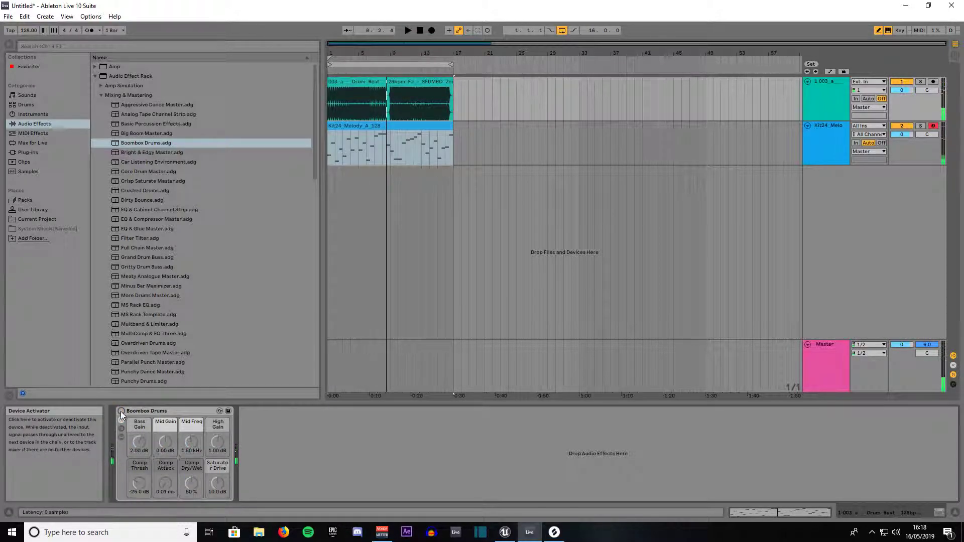
key(space)
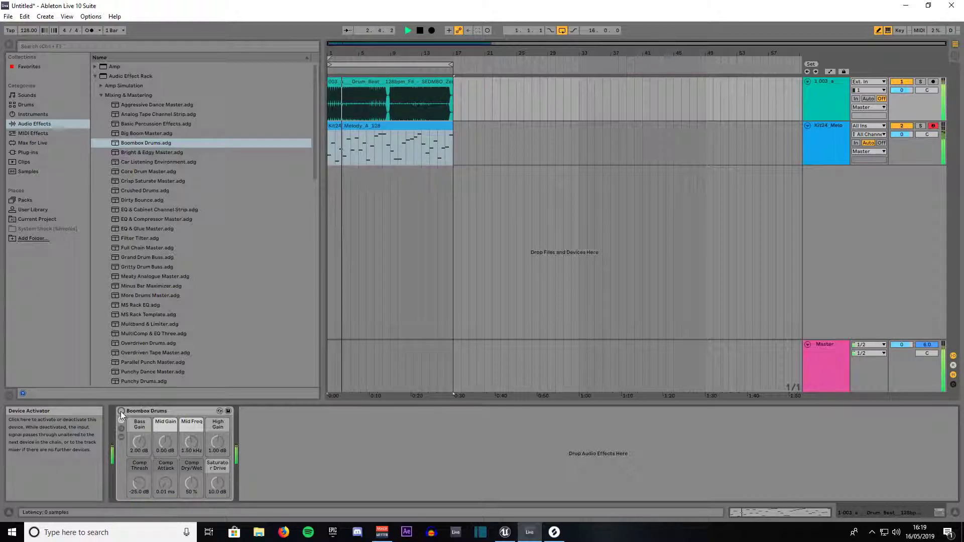
click(121, 411)
key(space)
key(space)
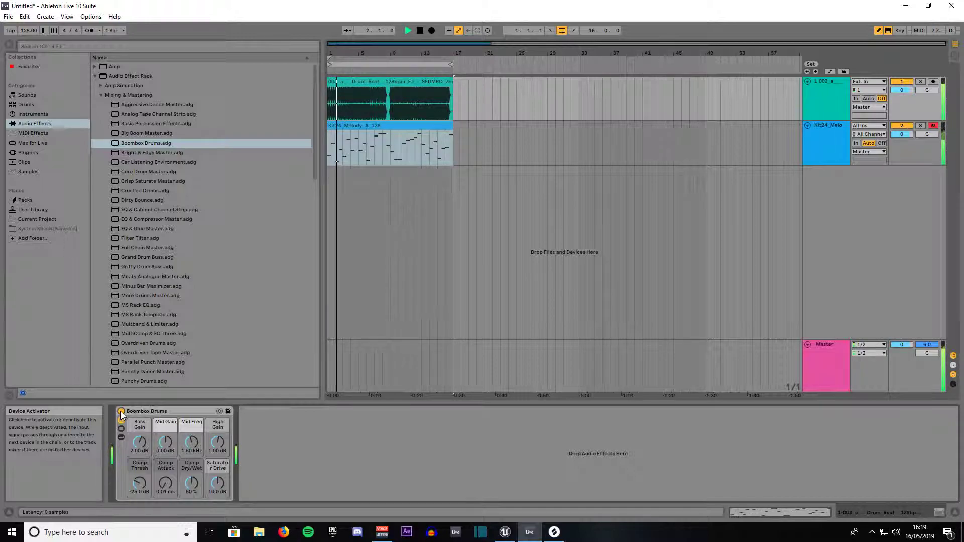
click(121, 412)
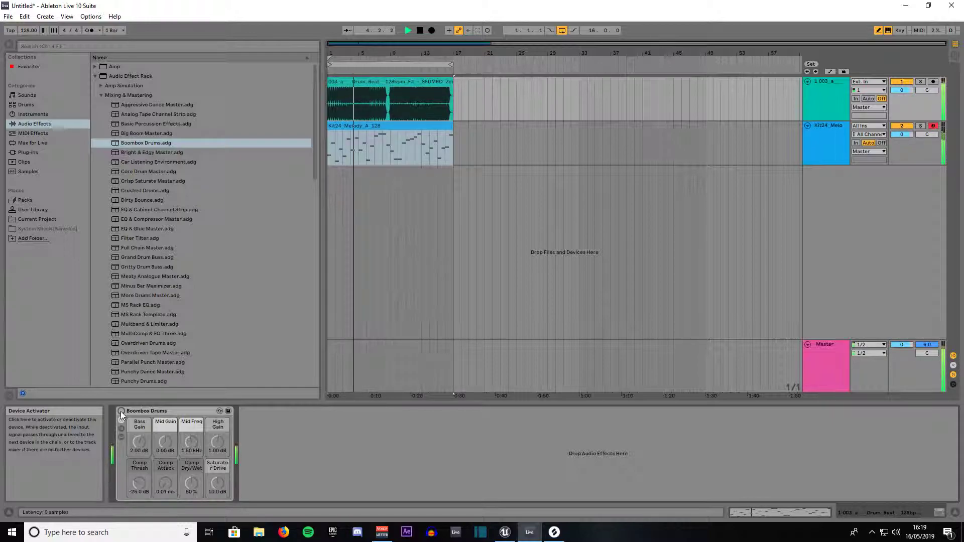
click(121, 412)
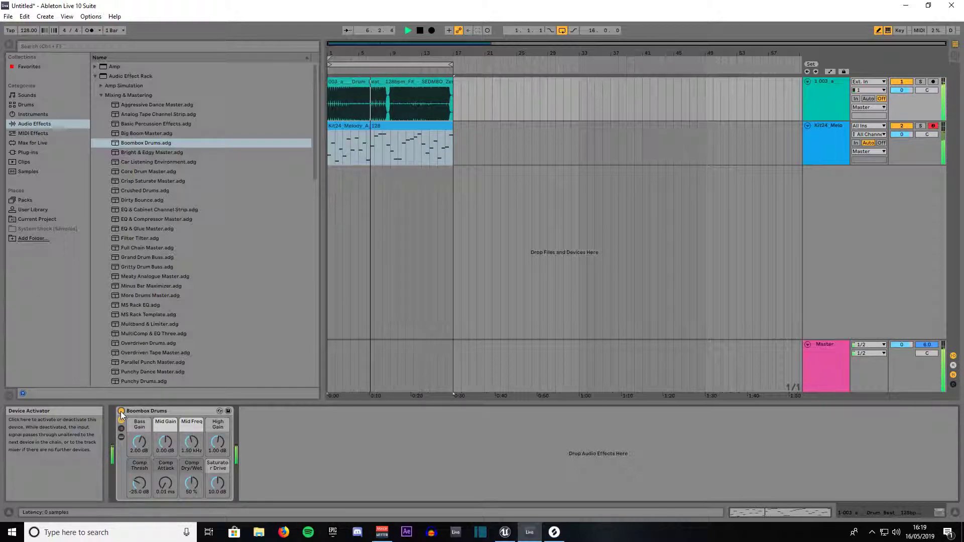
key(space)
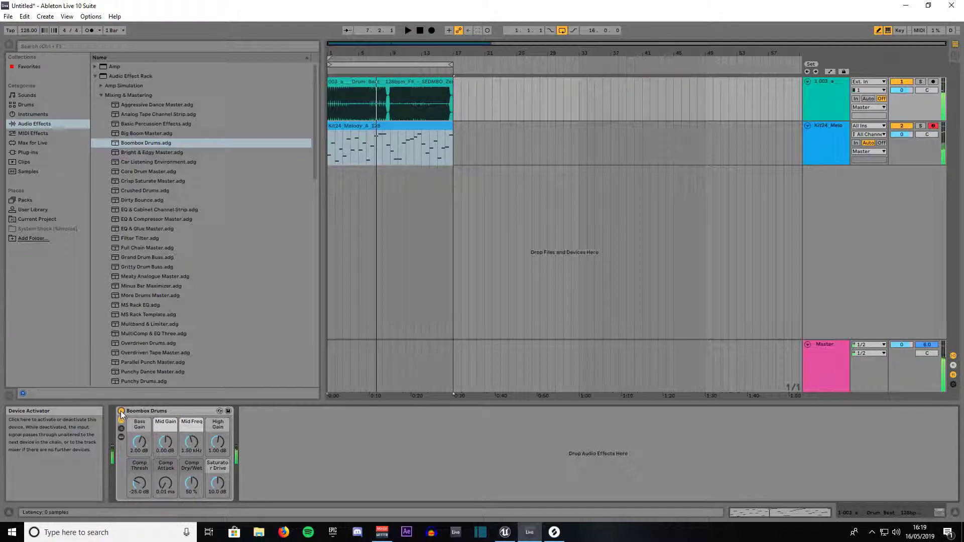